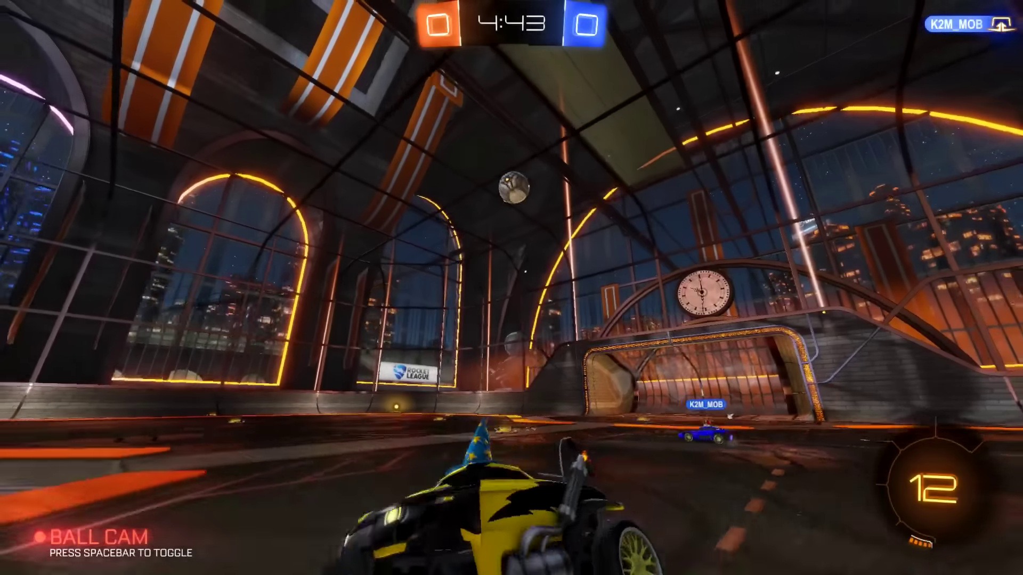
Expand and then collapse the 'Using the media creation tool' instructions on the Windows 10 download page.
key(a)
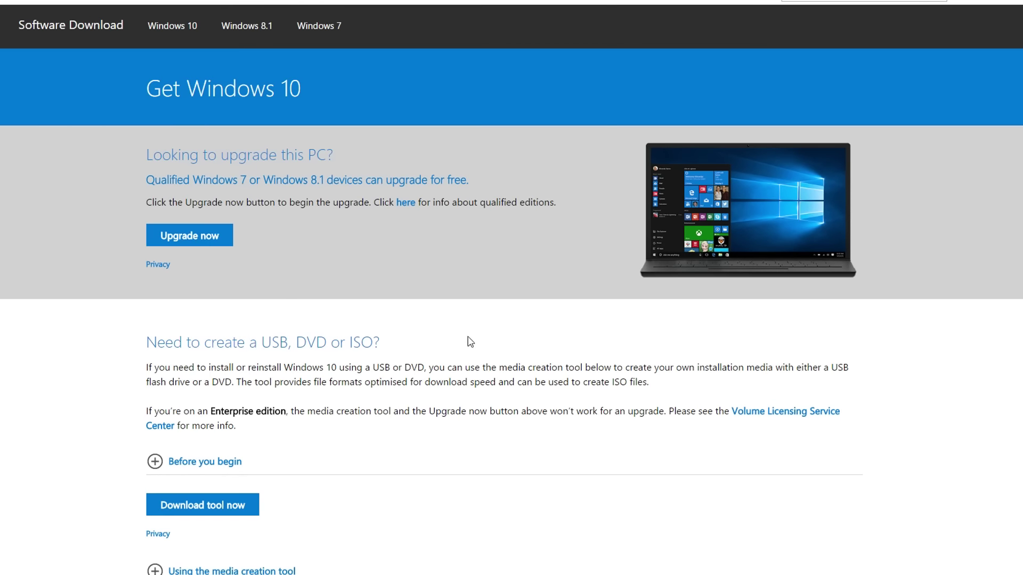
scroll(506, 346, up, 1)
scroll(545, 357, down, 3)
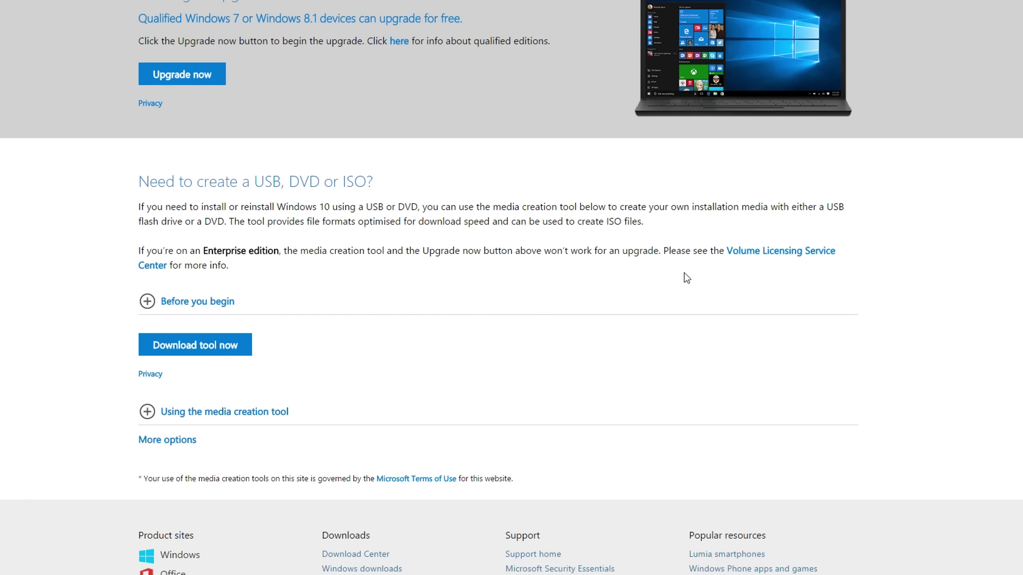
click(157, 418)
scroll(194, 418, down, 5)
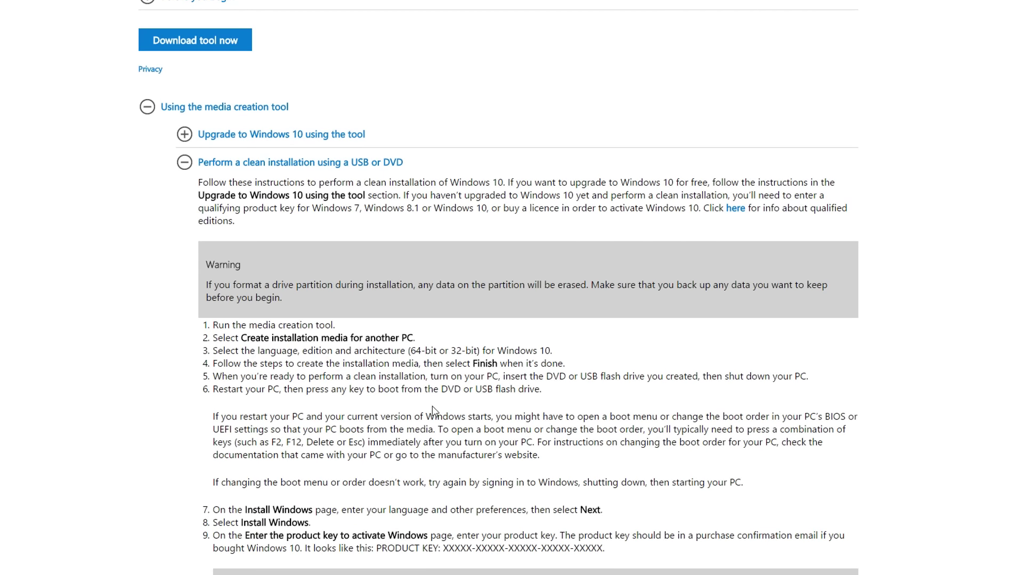
click(158, 109)
Start downloading the media creation tool with 'Download tool now'.
scroll(507, 347, up, 5)
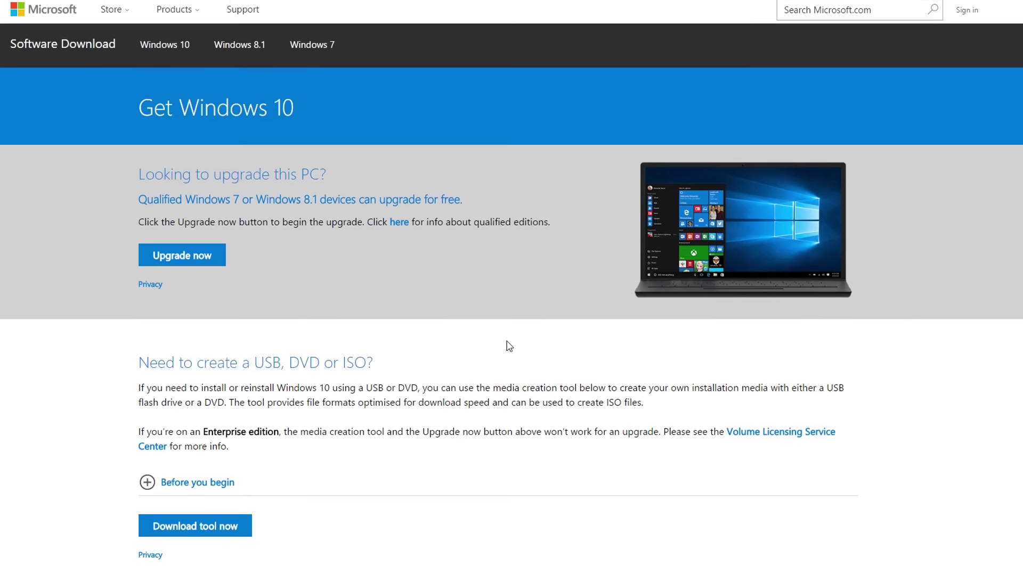
scroll(503, 347, down, 8)
click(228, 163)
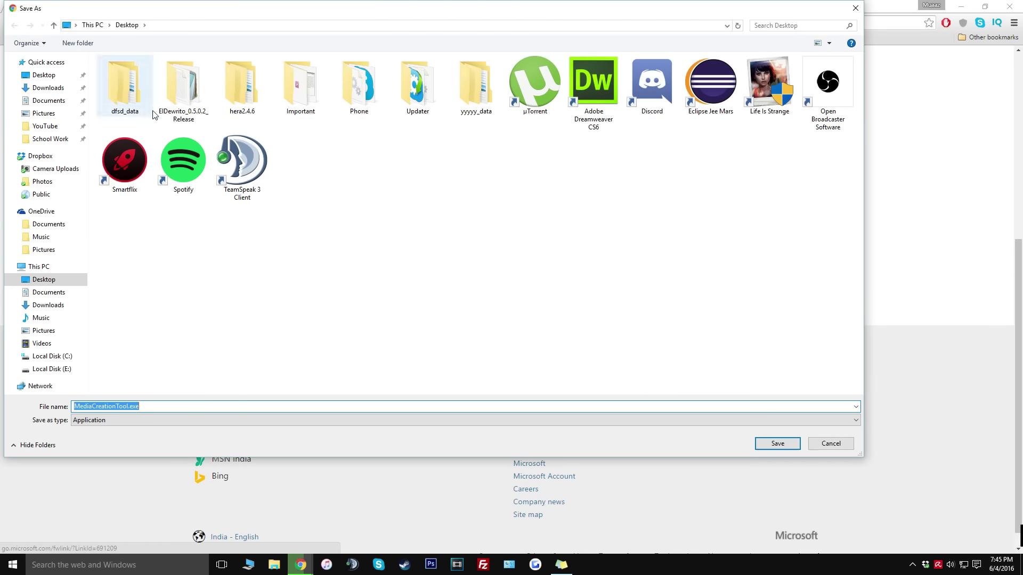
Save MediaCreationTool.exe to the Desktop, shrink Chrome aside, and launch the tool.
click(783, 442)
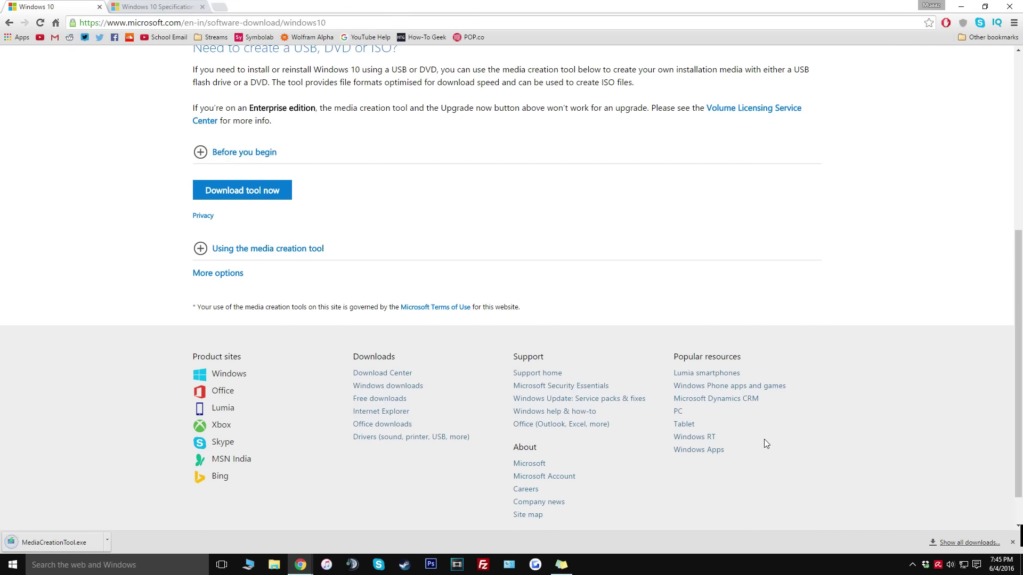
drag(517, 7, 726, 46)
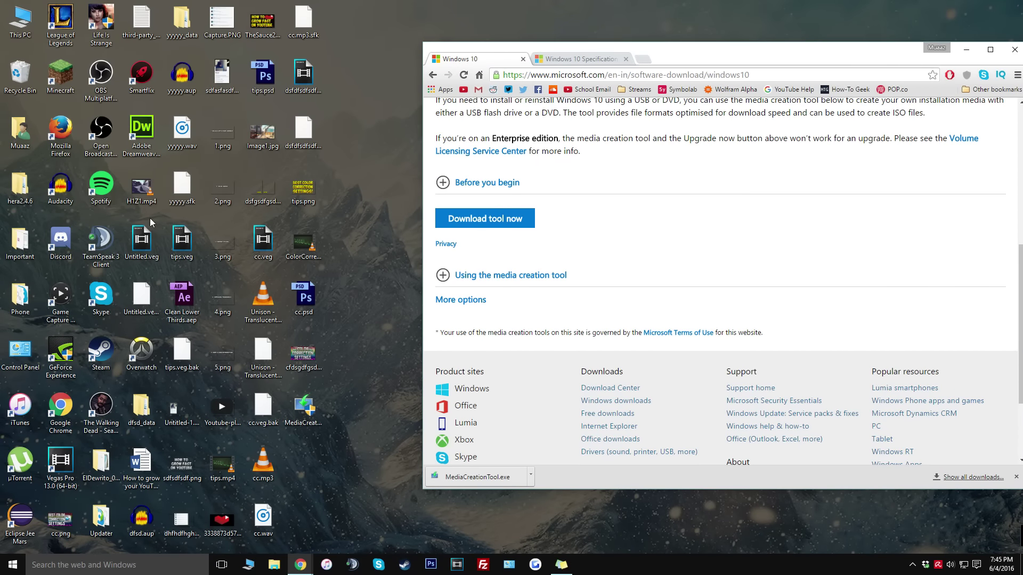
click(305, 404)
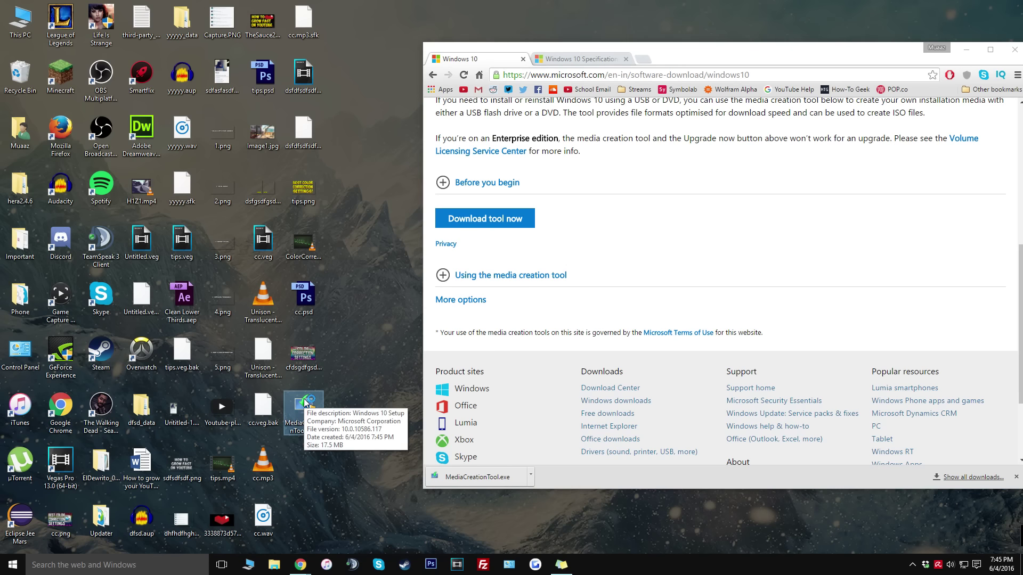
double_click(306, 404)
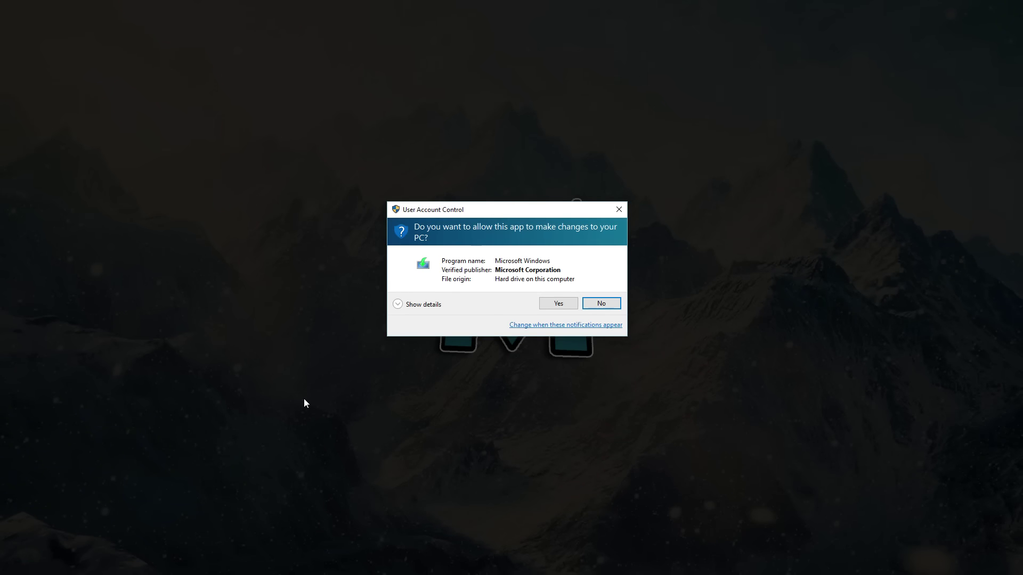
Allow setup to run, accept the license terms, and choose 'Create installation media for another PC'.
click(554, 304)
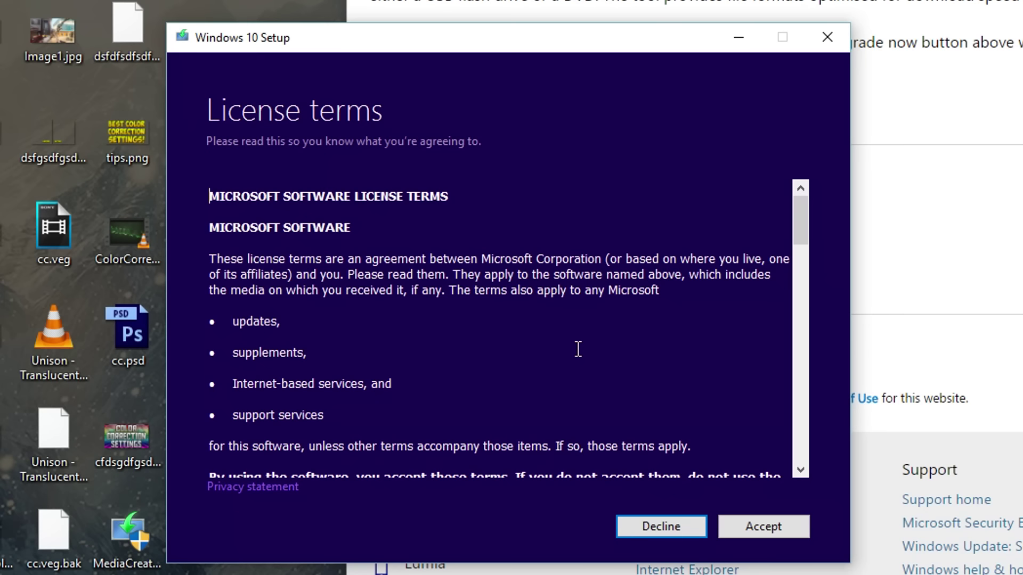
click(782, 525)
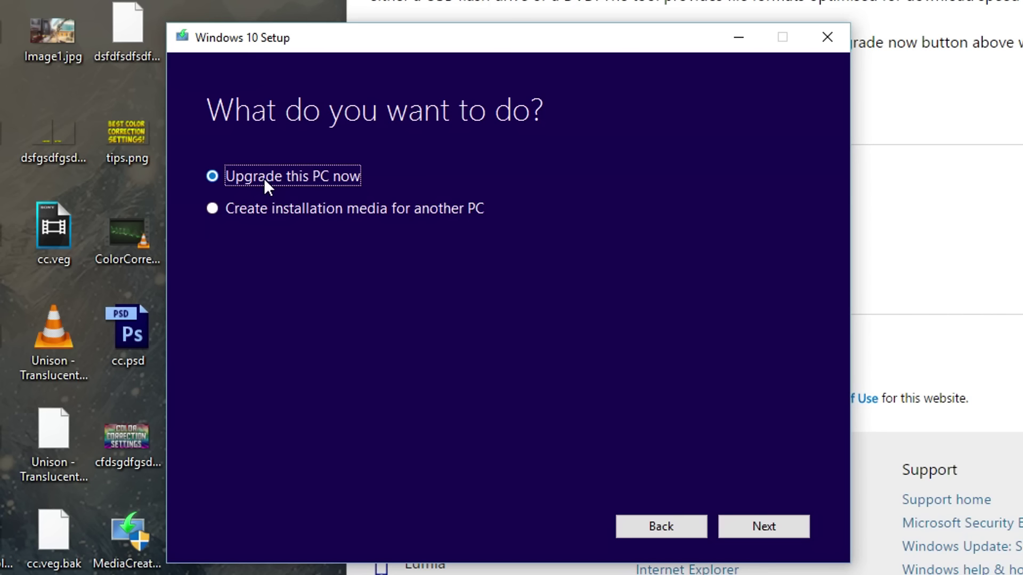
click(280, 207)
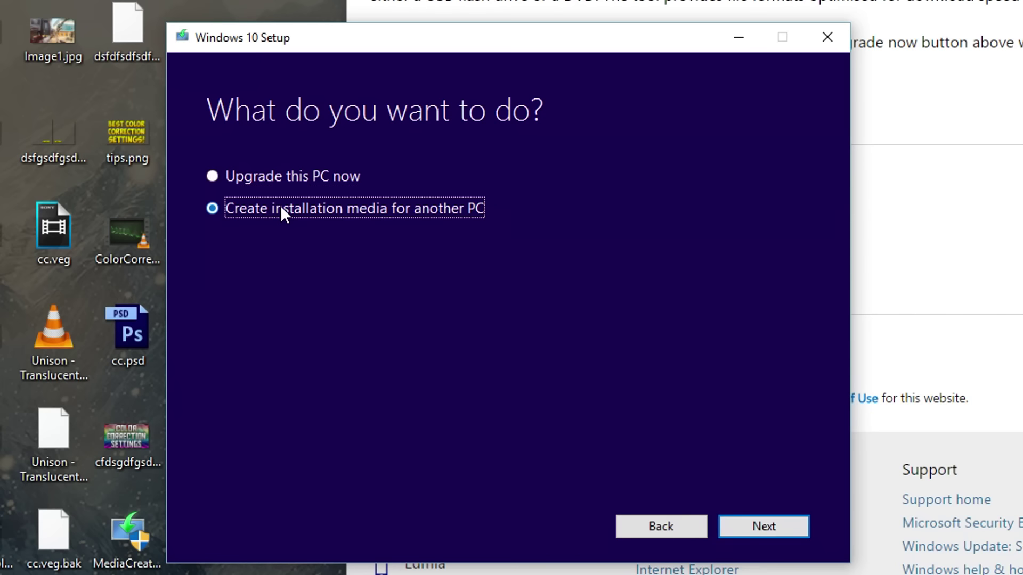
click(762, 534)
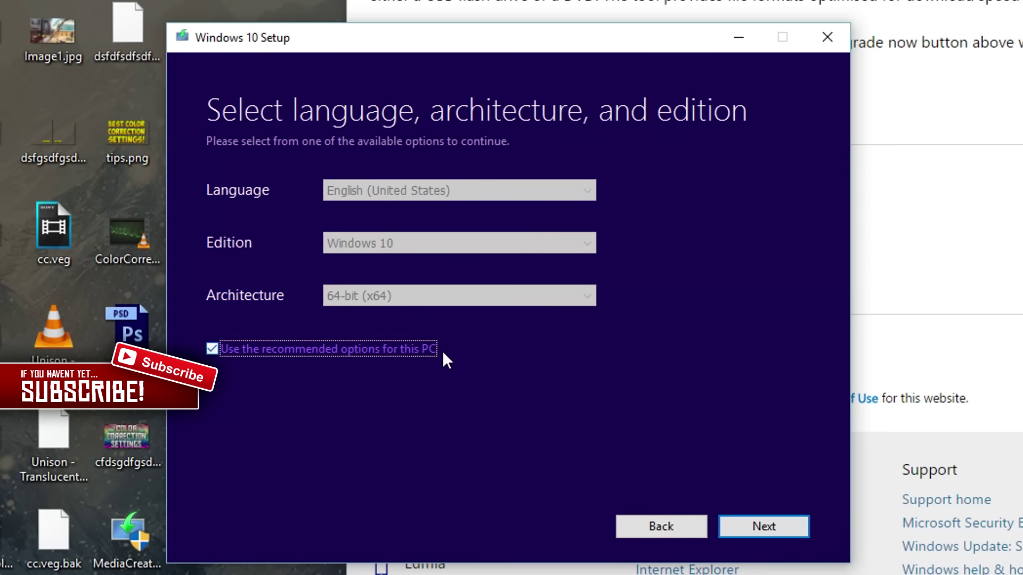
Turn off recommended options and pick Windows 10 Home Single Language, keeping English (United States).
click(212, 350)
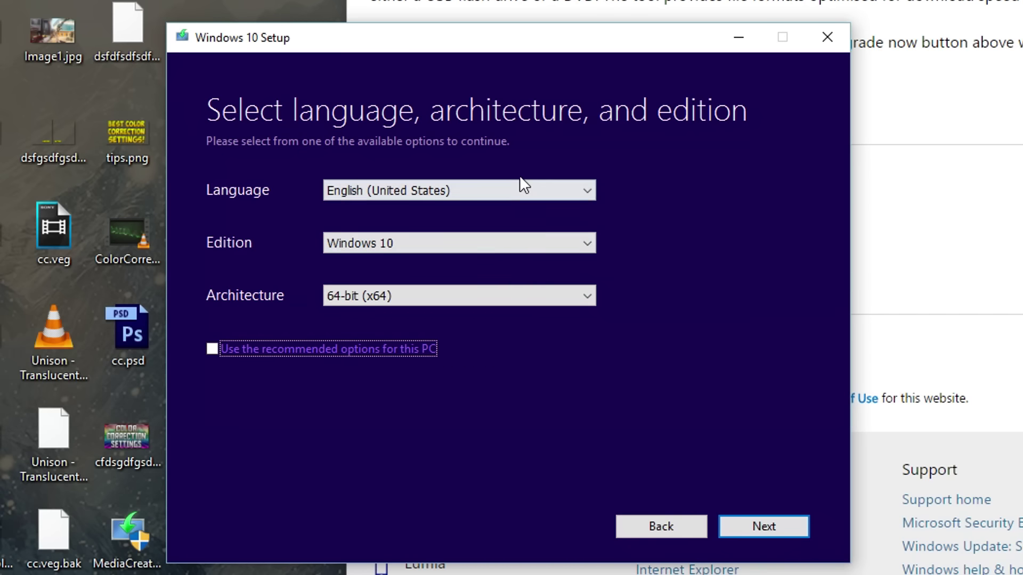
click(522, 189)
click(629, 208)
click(543, 245)
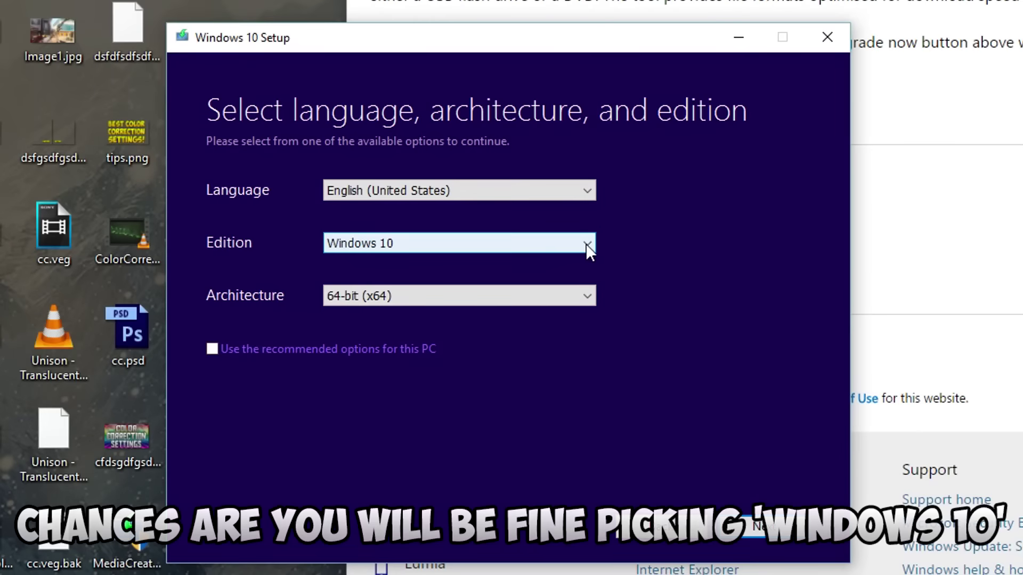
click(586, 244)
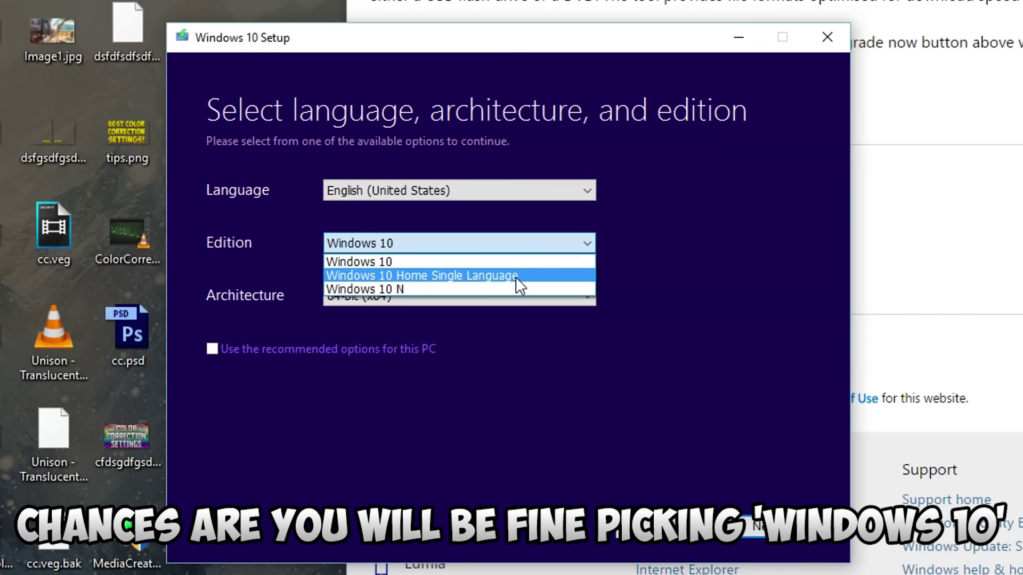
click(516, 275)
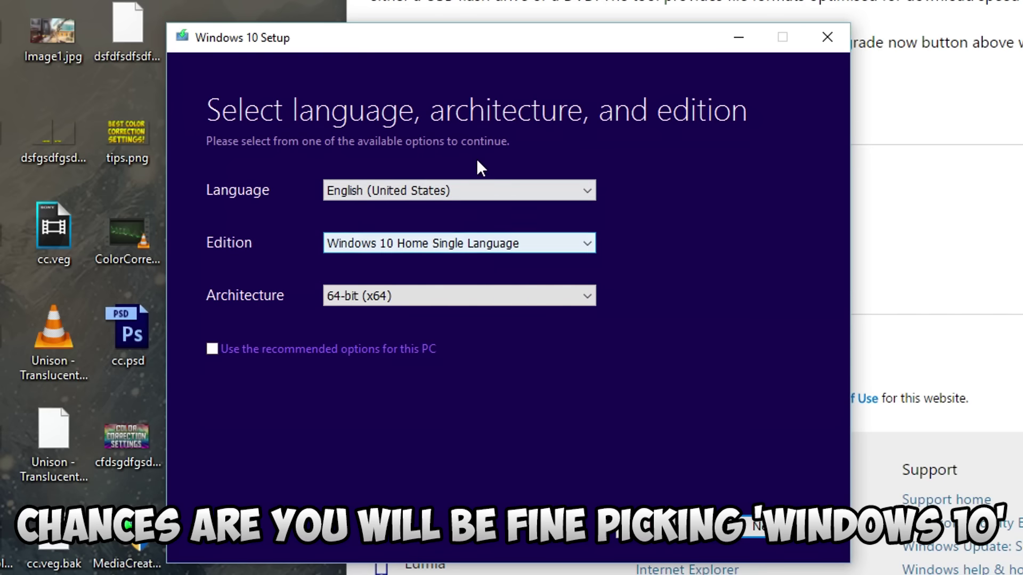
click(458, 190)
click(709, 267)
Set the architecture to 32-bit (x86) and move past the language and edition page.
click(362, 295)
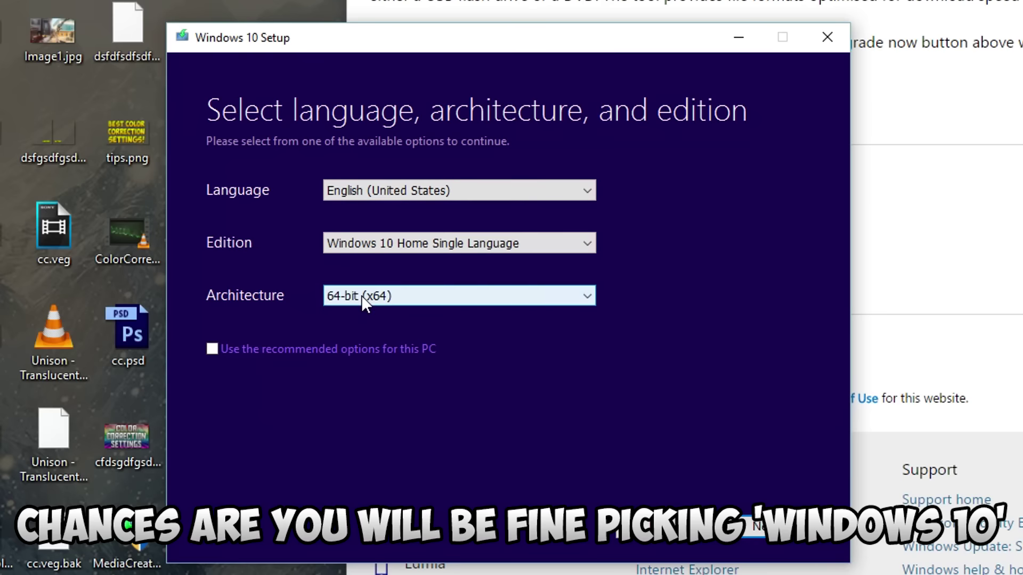
click(382, 310)
click(554, 297)
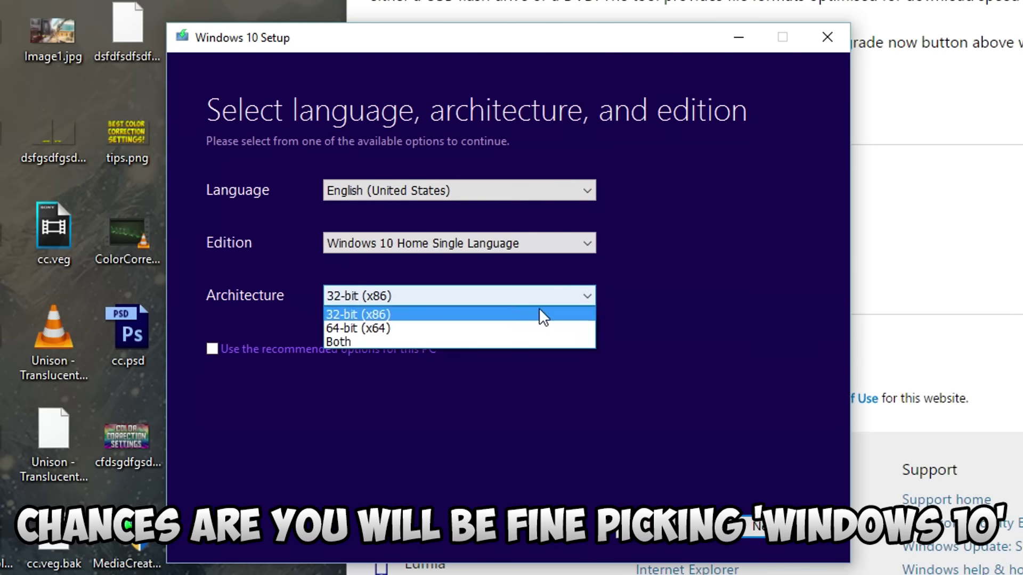
click(656, 354)
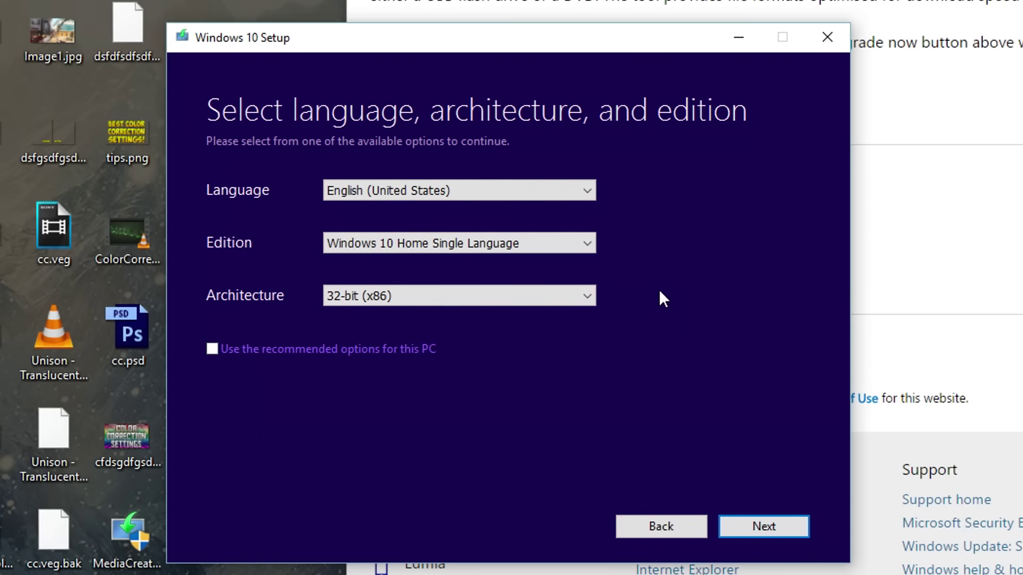
click(769, 525)
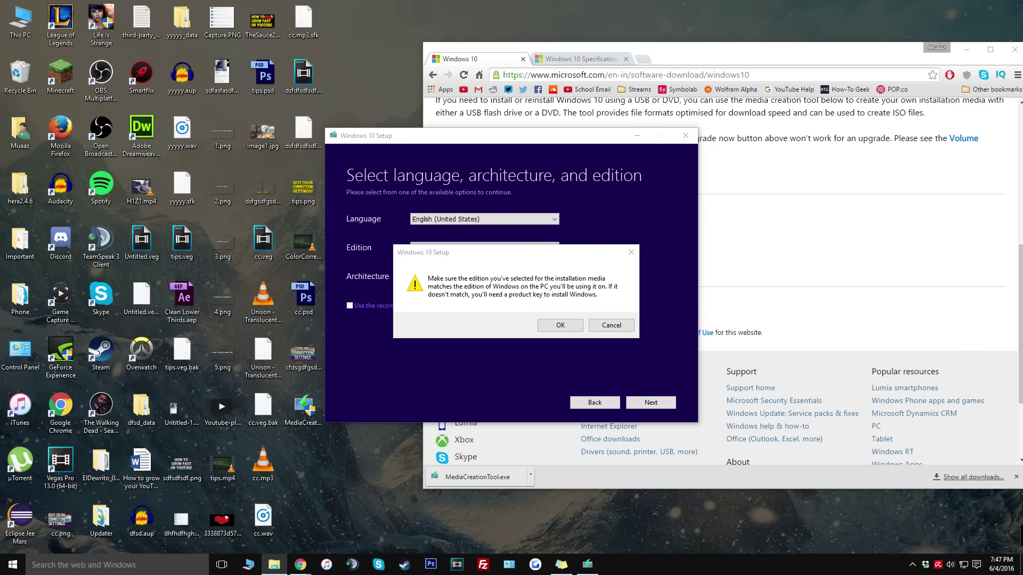
Open This PC's system properties from File Explorer to check the installed Windows edition.
key(super+e)
drag(970, 52, 366, 73)
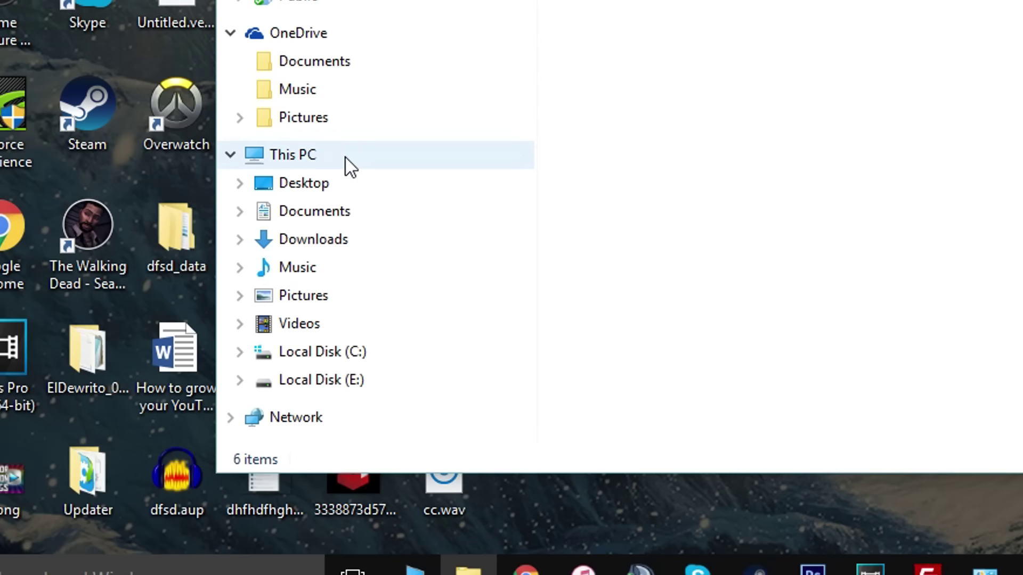
right_click(345, 158)
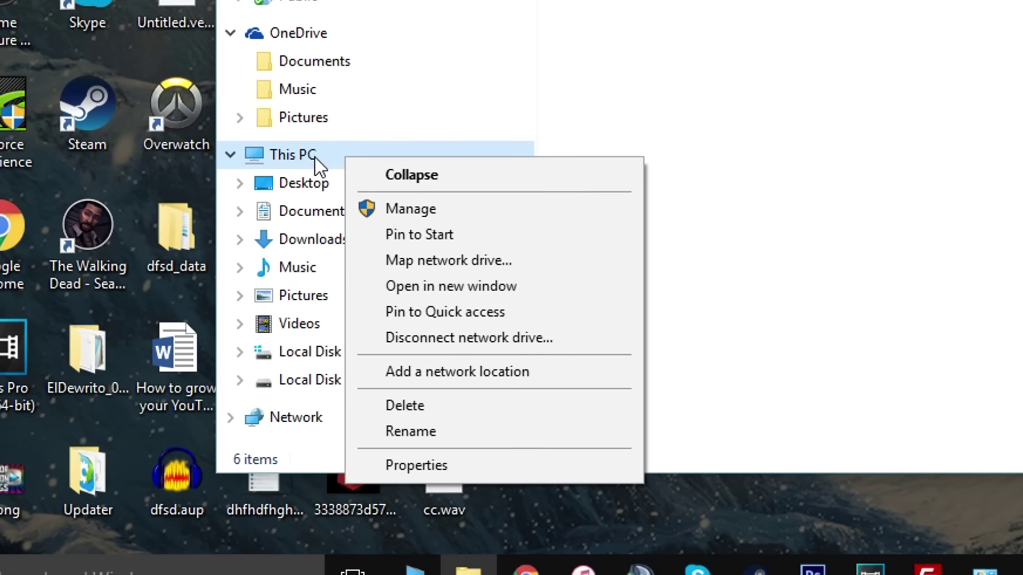
click(416, 465)
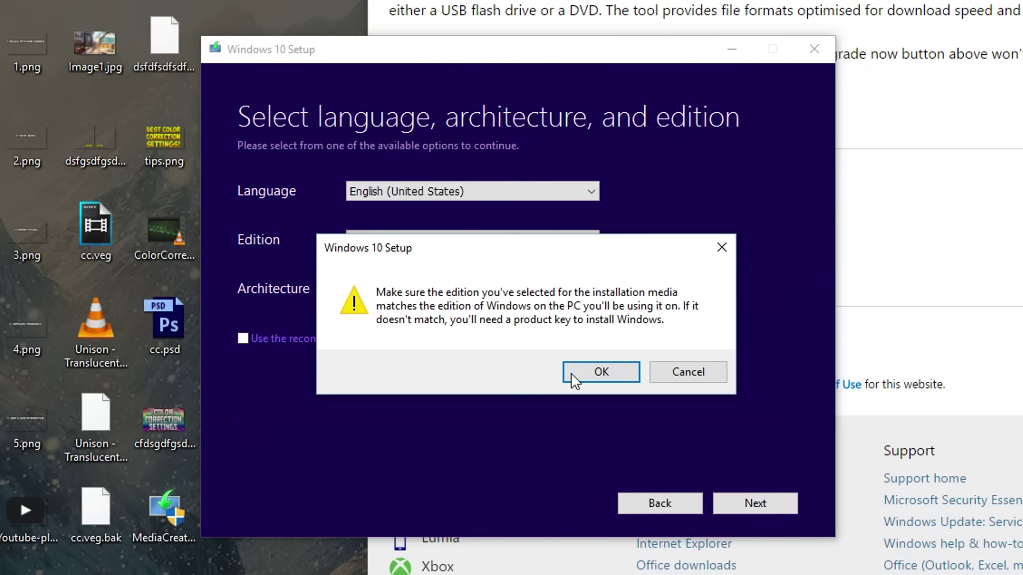
Accept the product key warning and continue with USB flash drive as the media.
click(615, 371)
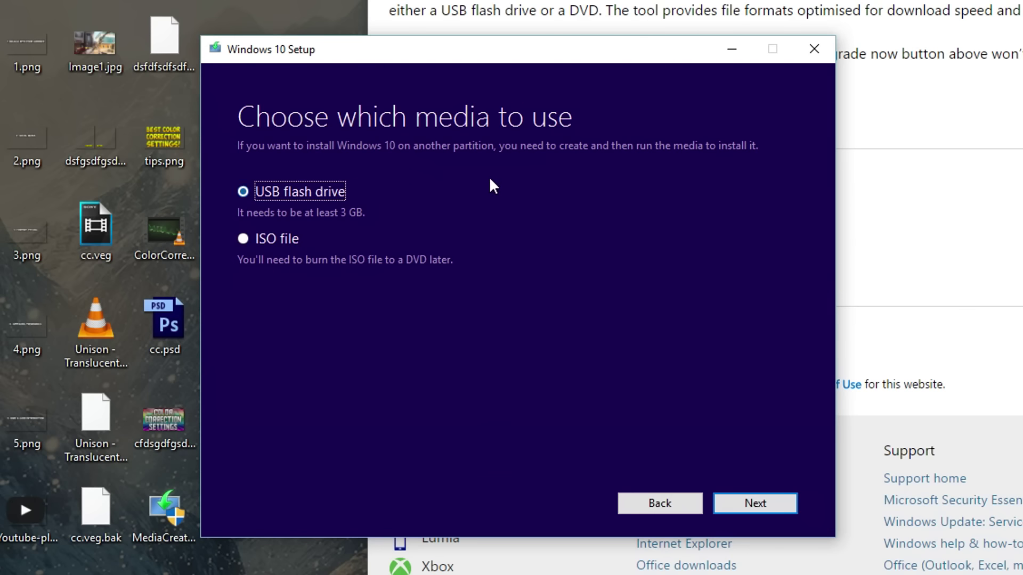
click(753, 500)
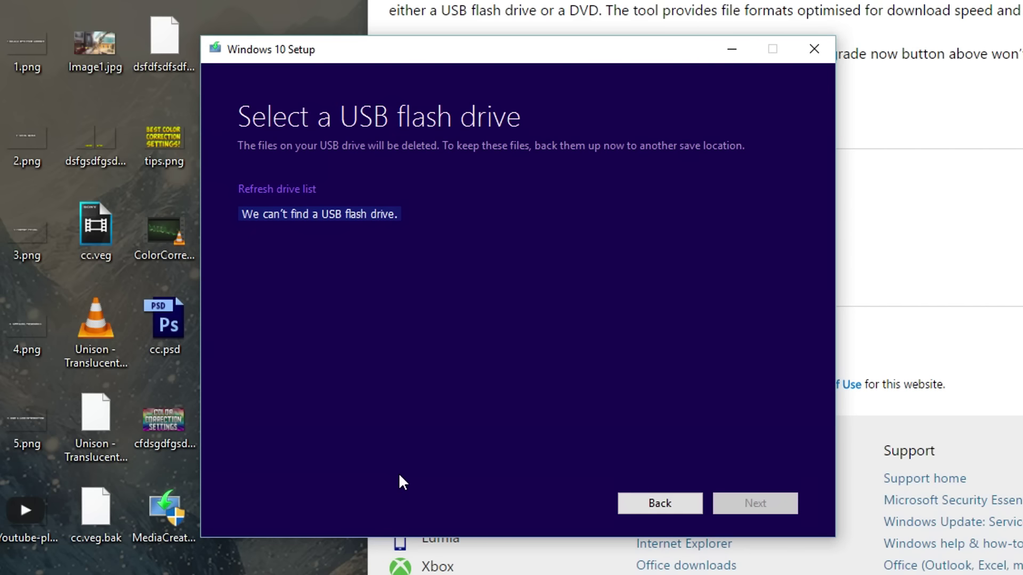
Refresh the drive list and create the media on the D: (ESD-ISO) removable drive.
click(278, 189)
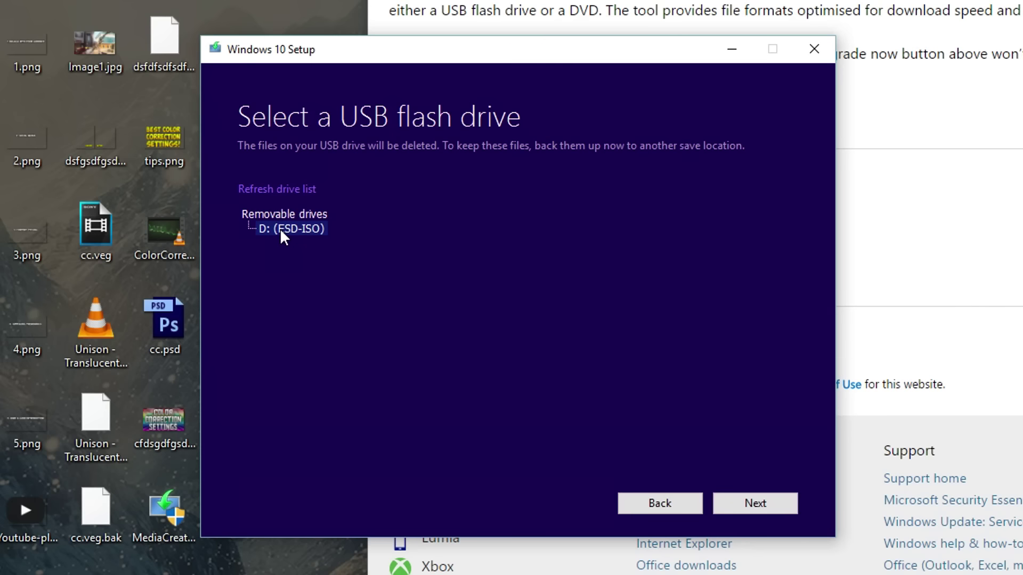
click(759, 505)
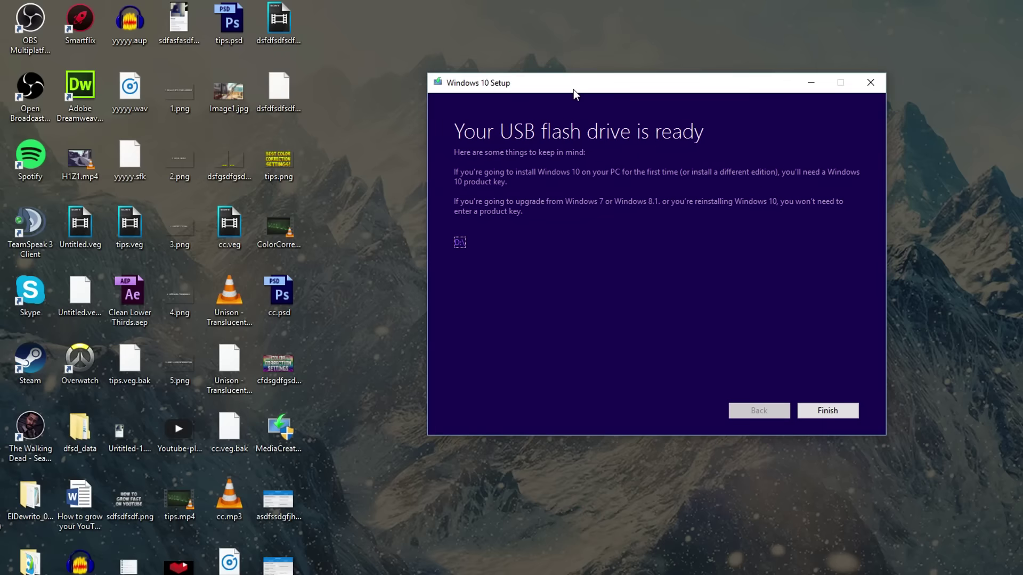
Move the finished setup window and close it with Finish.
drag(573, 89, 490, 91)
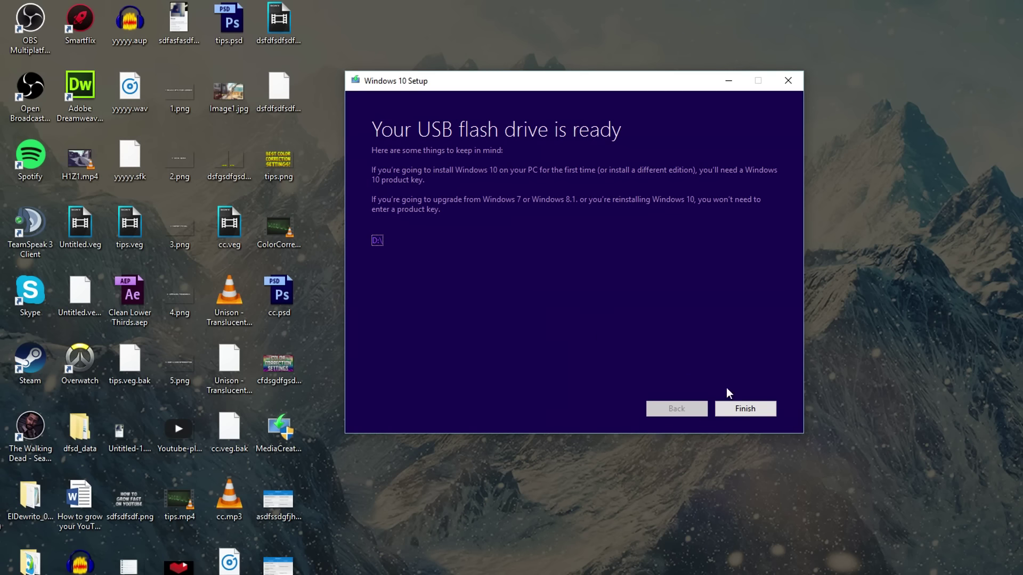
click(747, 408)
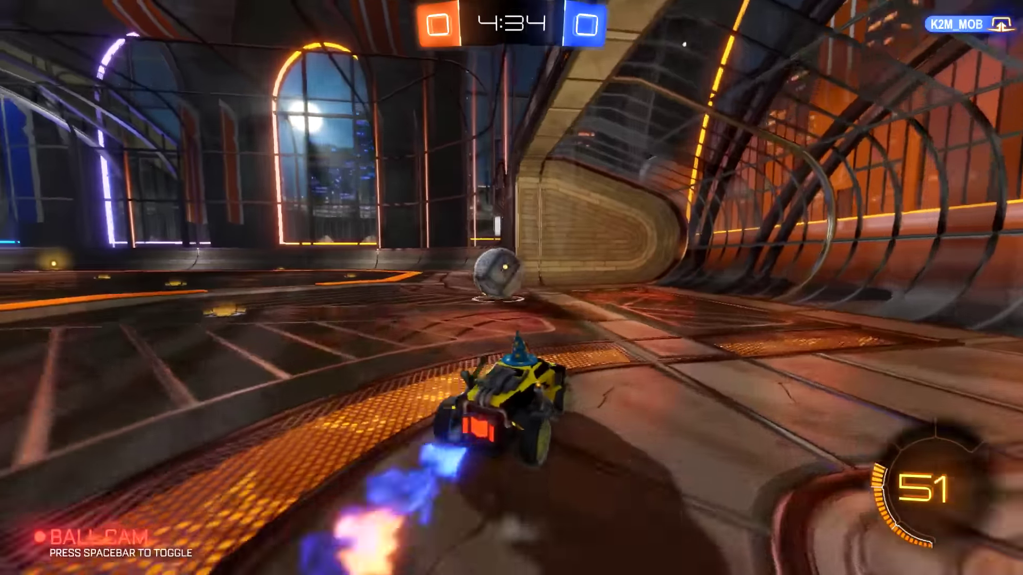
Turn toward the ball, boost along the wall, and clear it for a +20 award.
key(w)
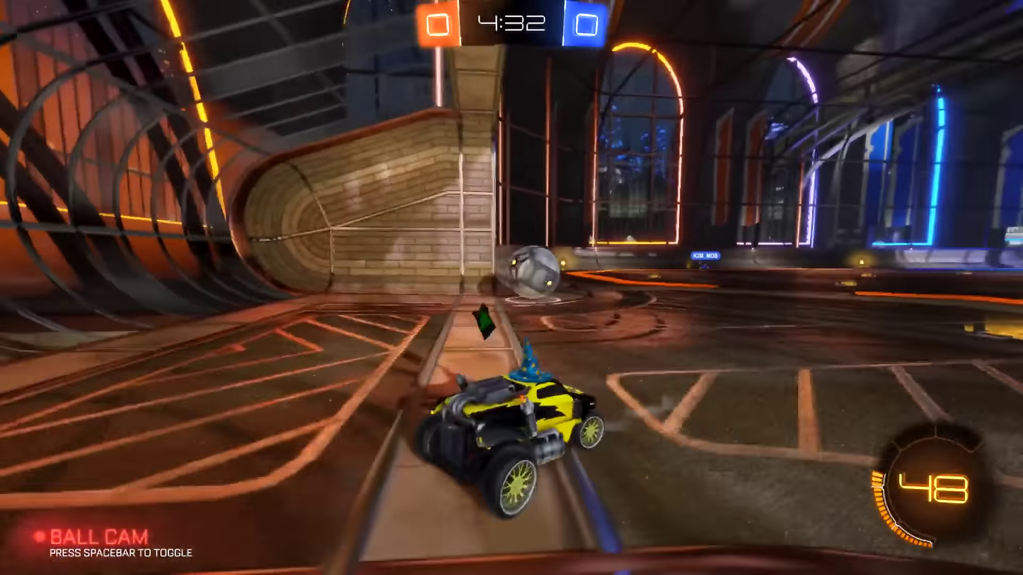
key(shift)
key(w)
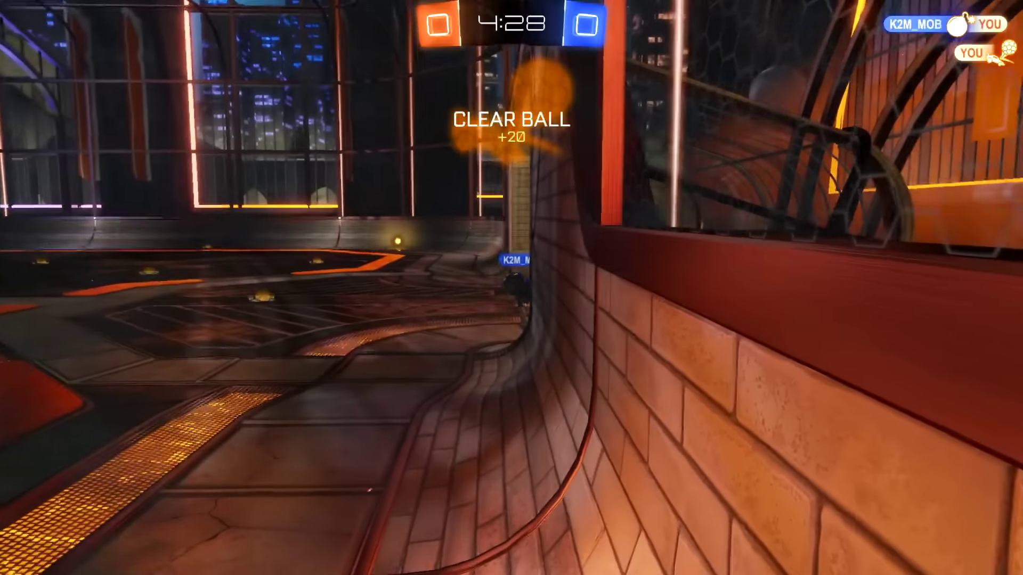